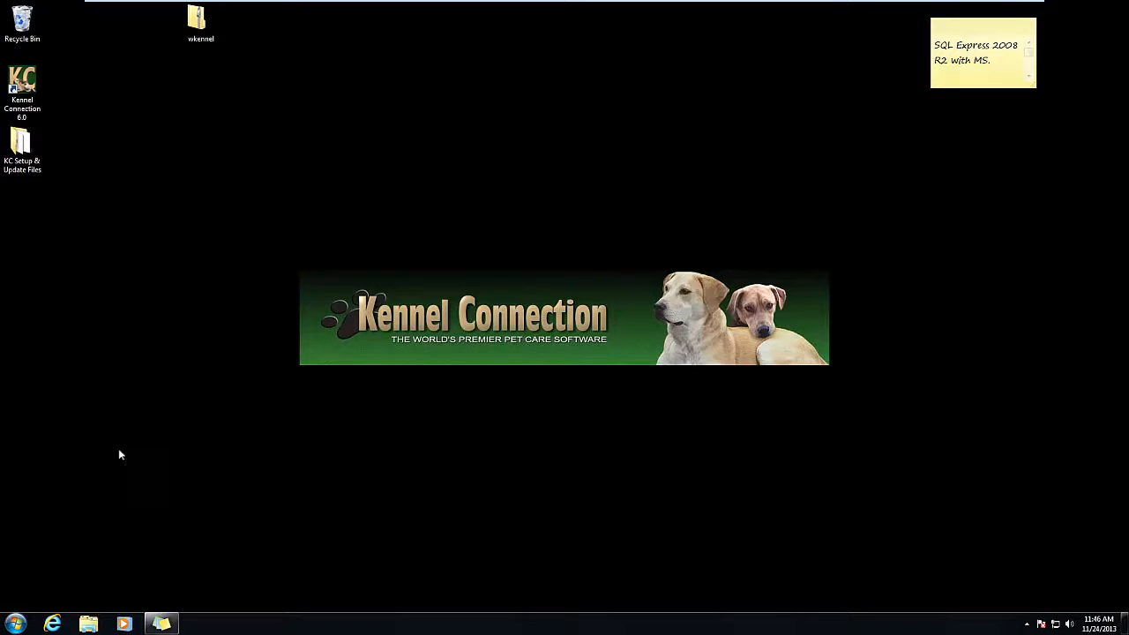
# Step: Open SQL Server Management Studio and connect to the MSSQLEXPRESS database engine using the saved SQL Server Authentication login
pyautogui.click(16, 625)
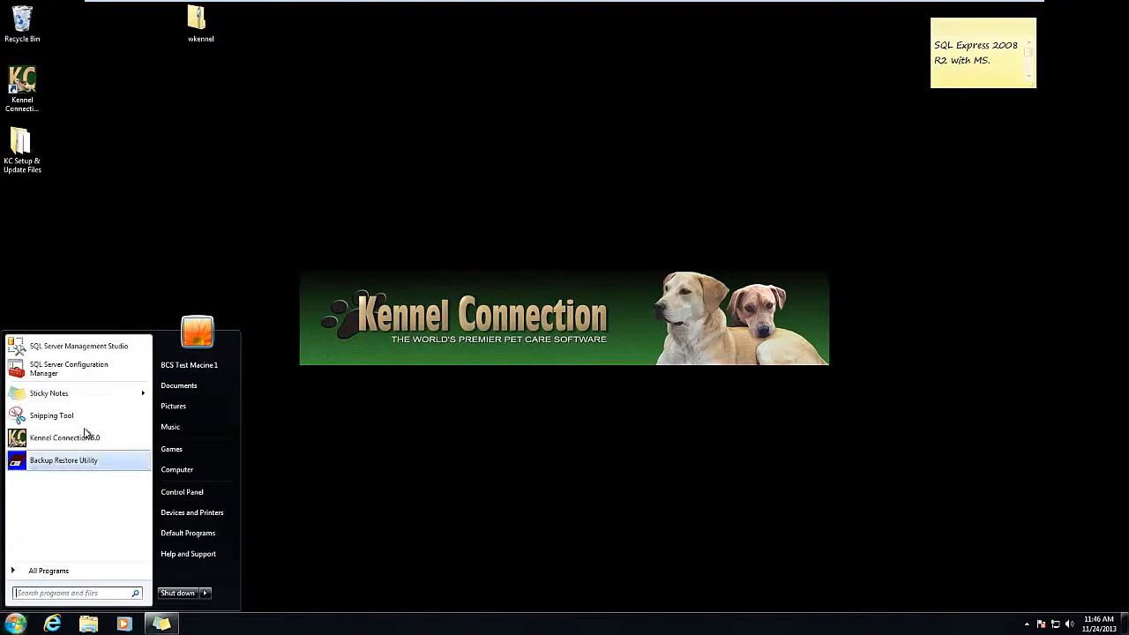
pyautogui.click(81, 350)
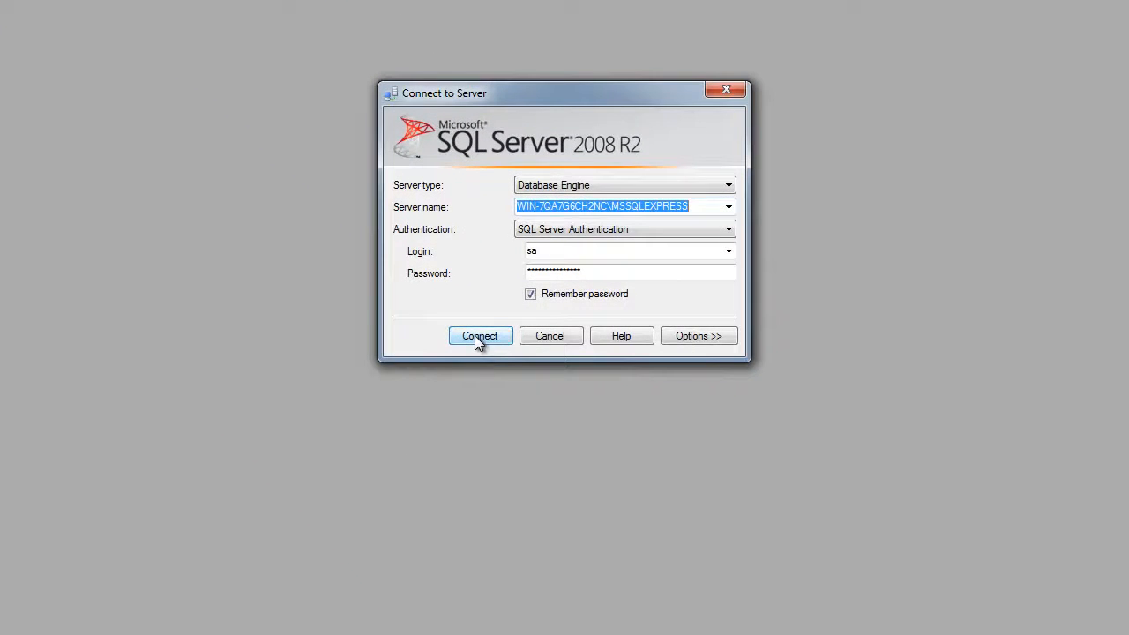
pyautogui.click(476, 336)
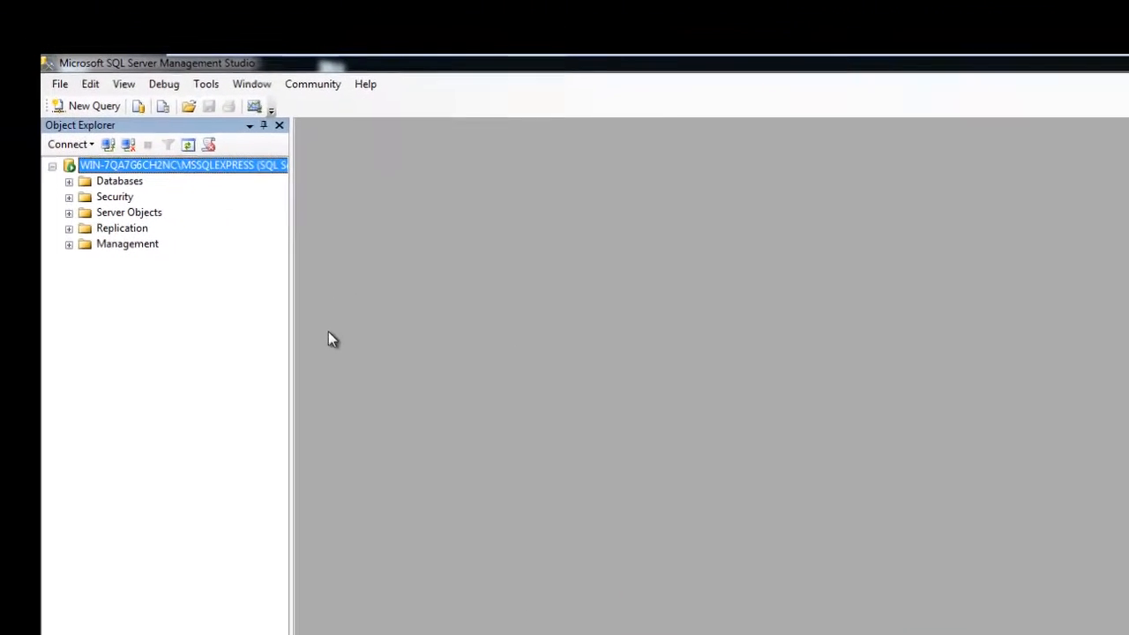
# Step: Set the recovery model of the wkennel database to Simple in its database properties
pyautogui.click(71, 185)
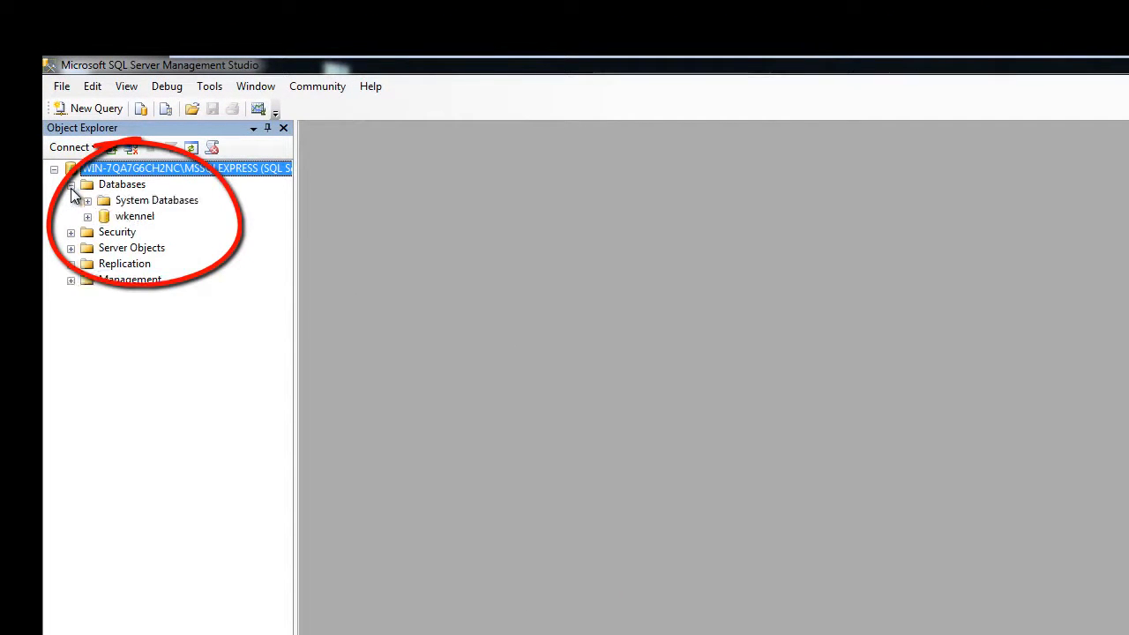
pyautogui.click(136, 217)
pyautogui.rightClick(141, 221)
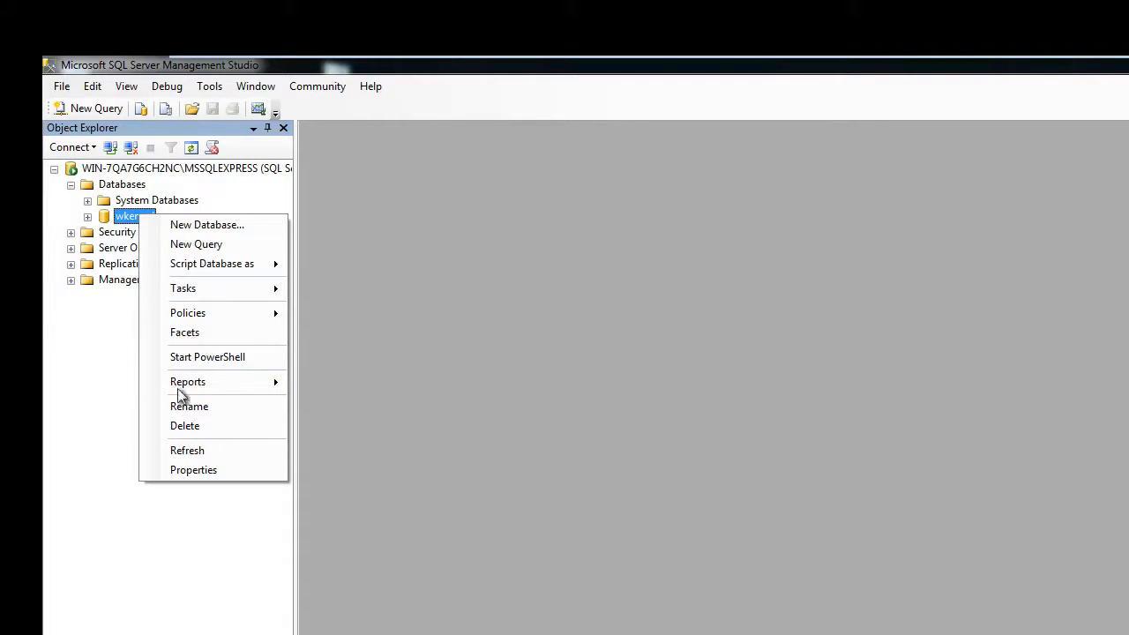
pyautogui.click(231, 469)
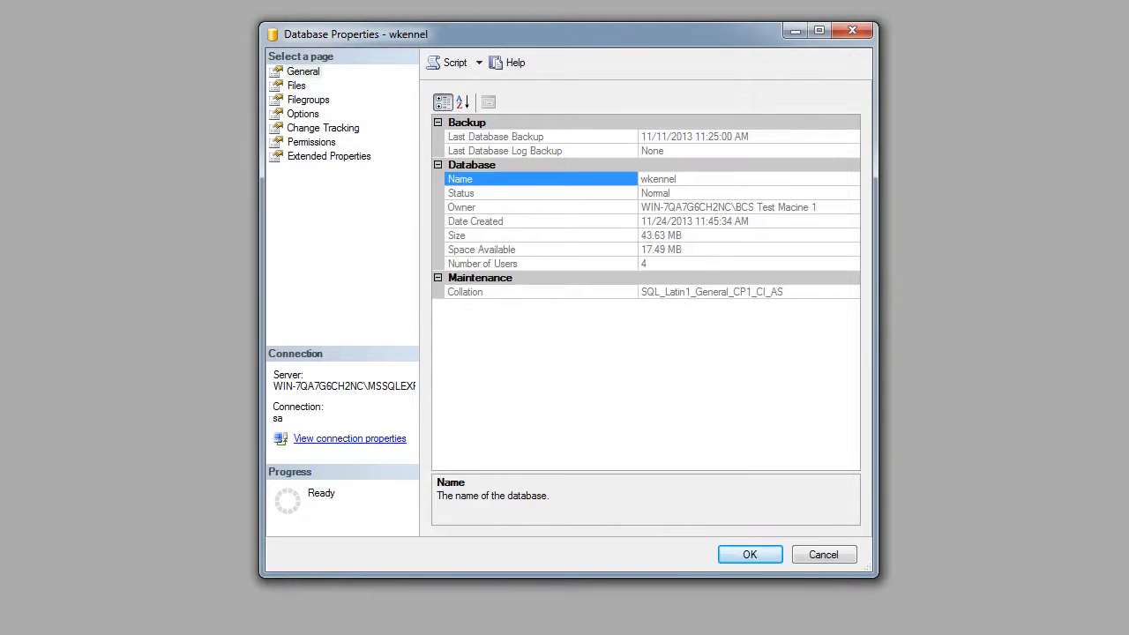
pyautogui.click(304, 116)
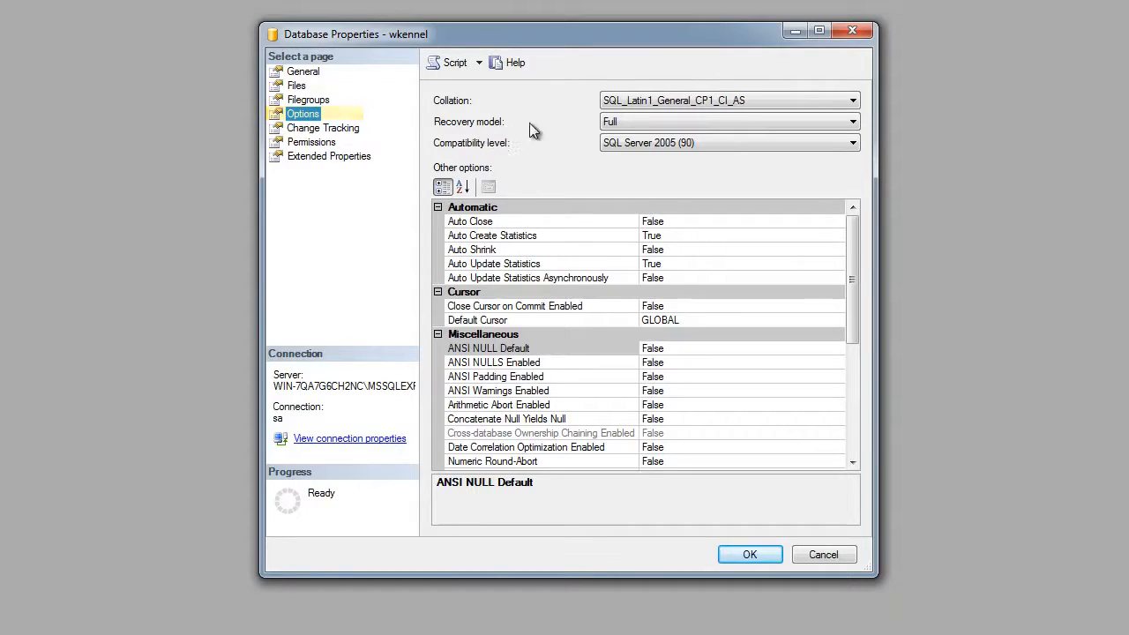
pyautogui.click(852, 123)
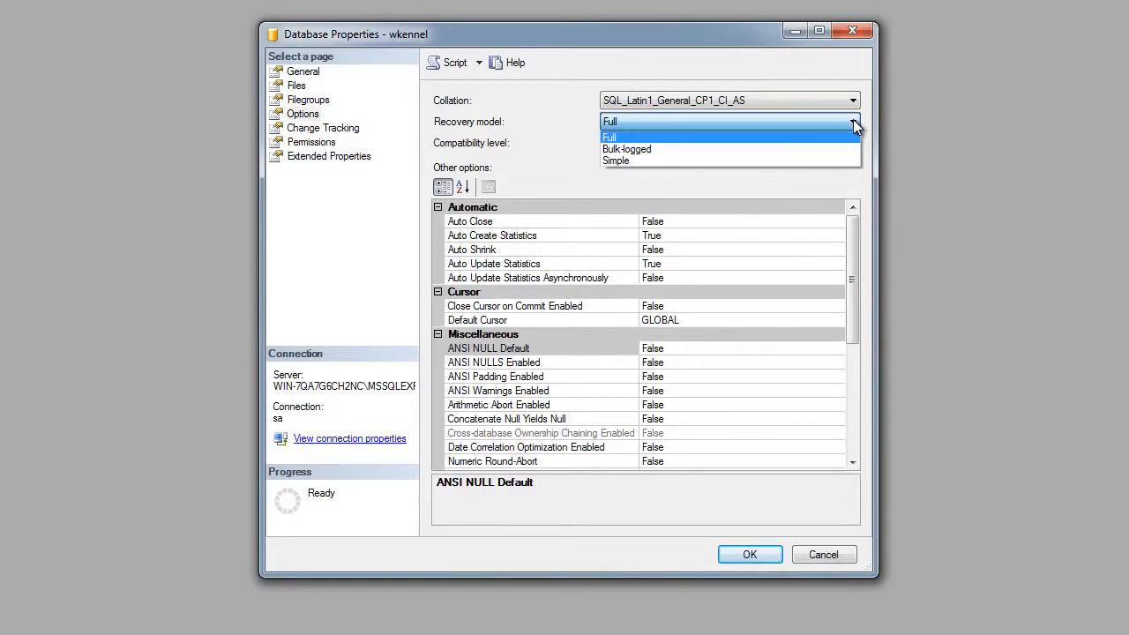
pyautogui.click(653, 162)
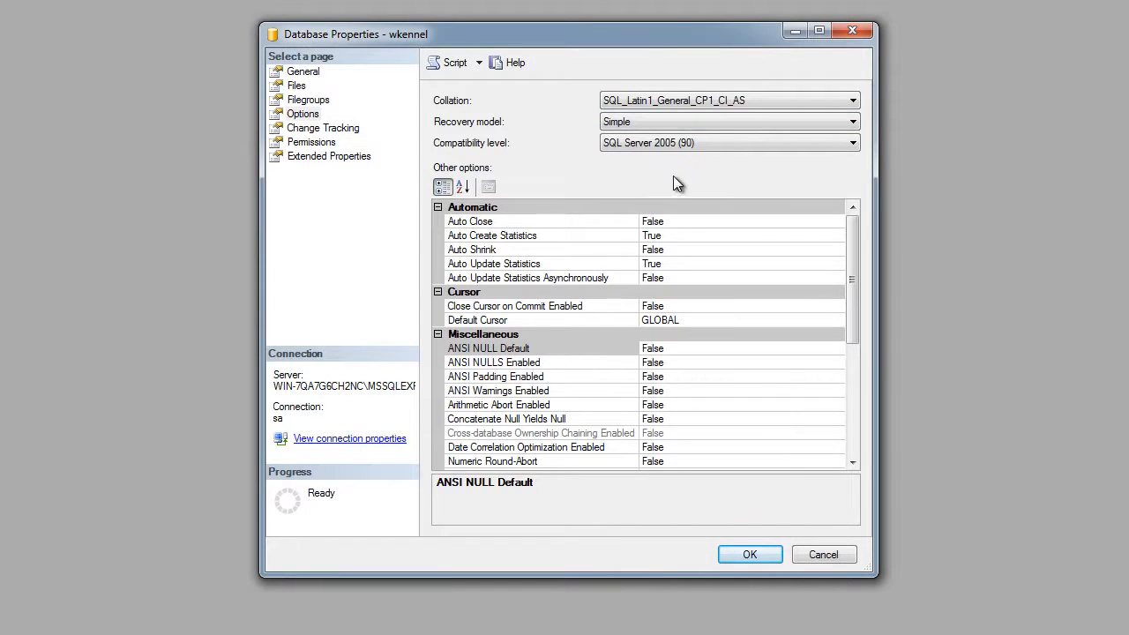
pyautogui.click(749, 555)
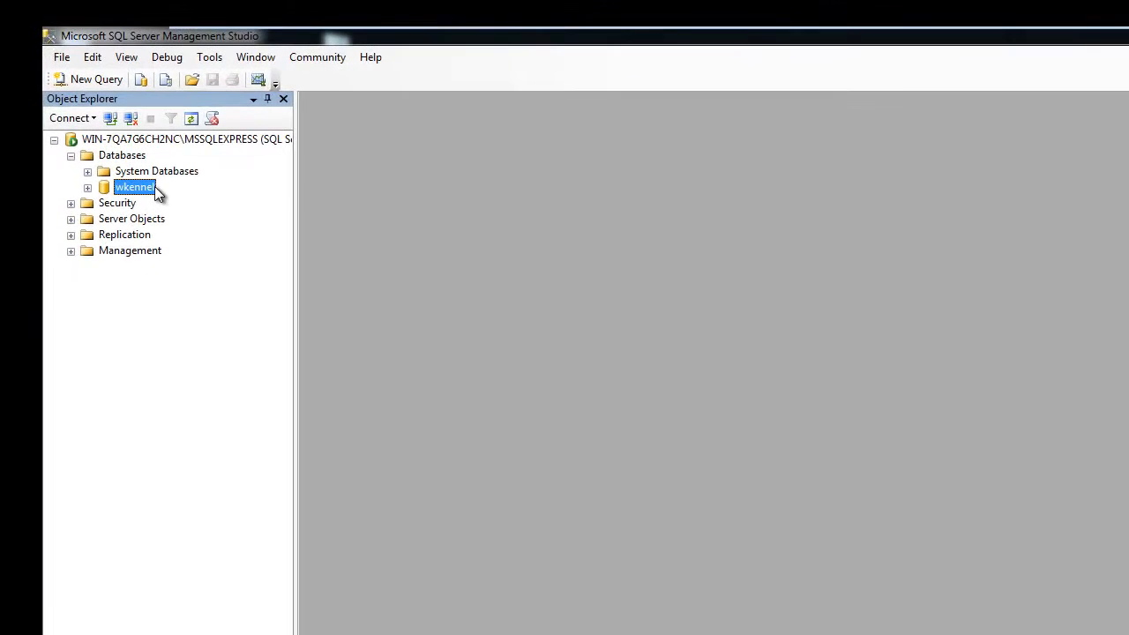
# Step: Start a backup of the wkennel database and remove the existing backup destination in C:\KC6
pyautogui.rightClick(148, 194)
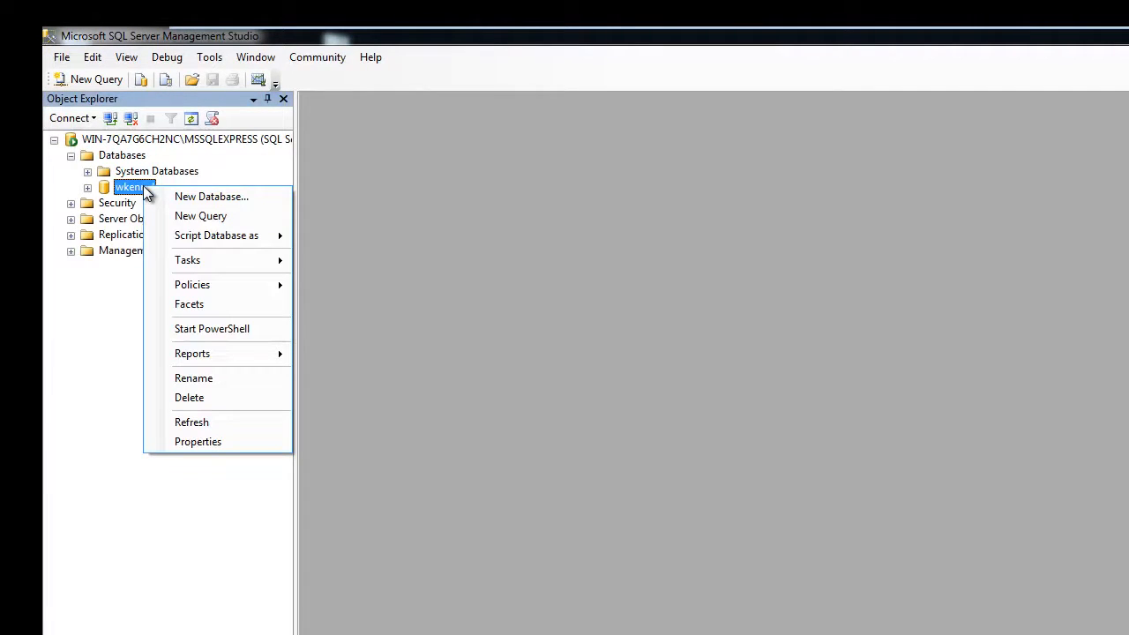
pyautogui.moveTo(228, 260)
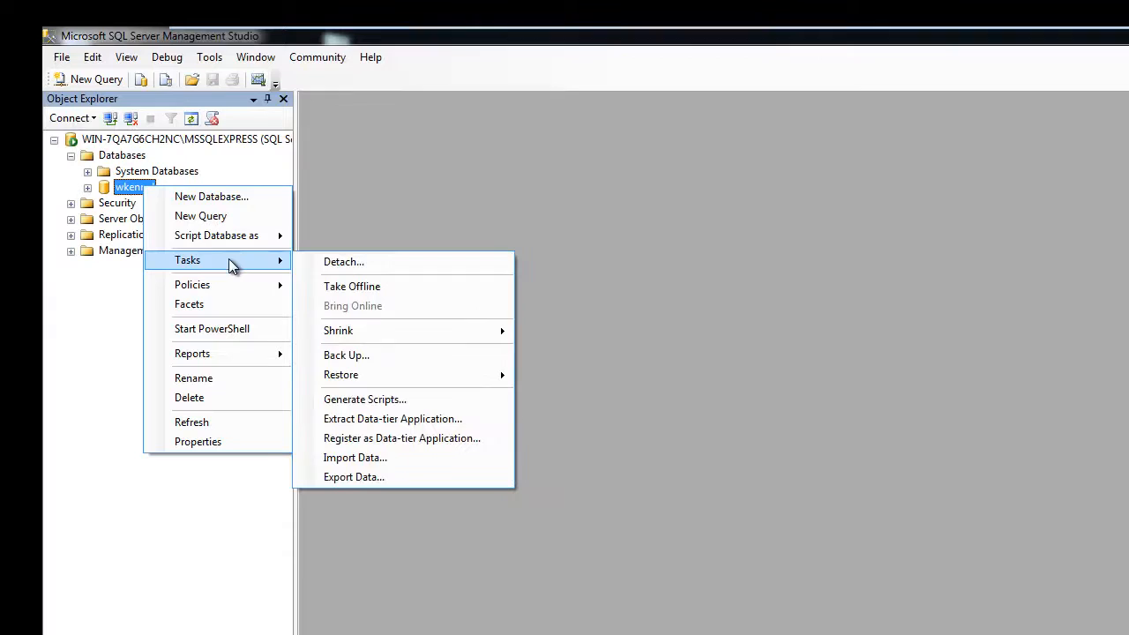
pyautogui.click(416, 356)
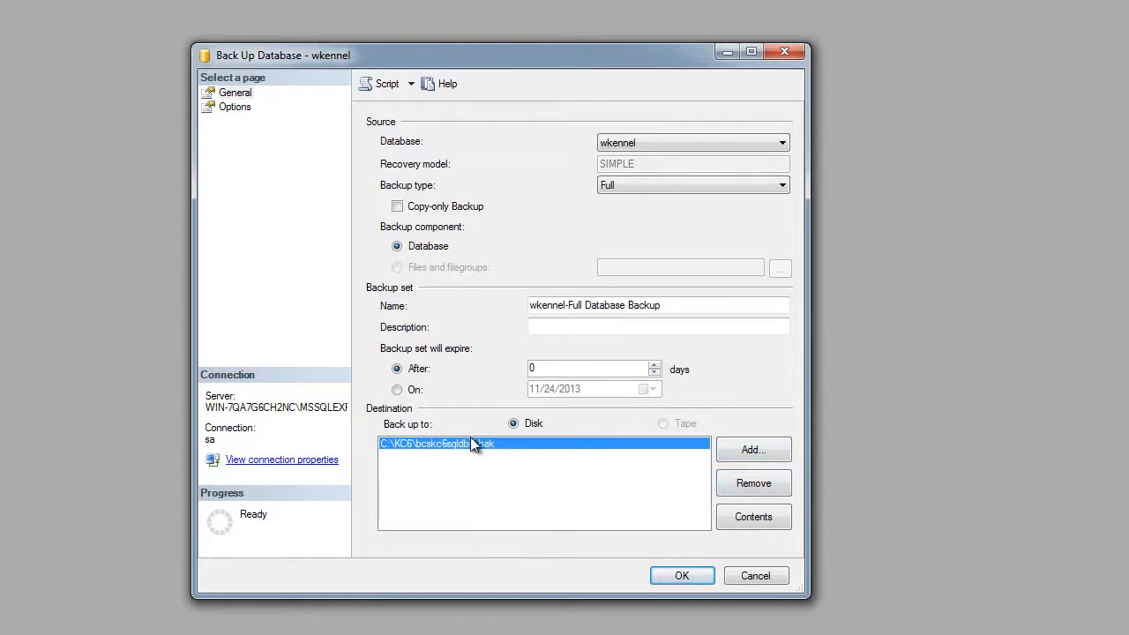
pyautogui.click(754, 494)
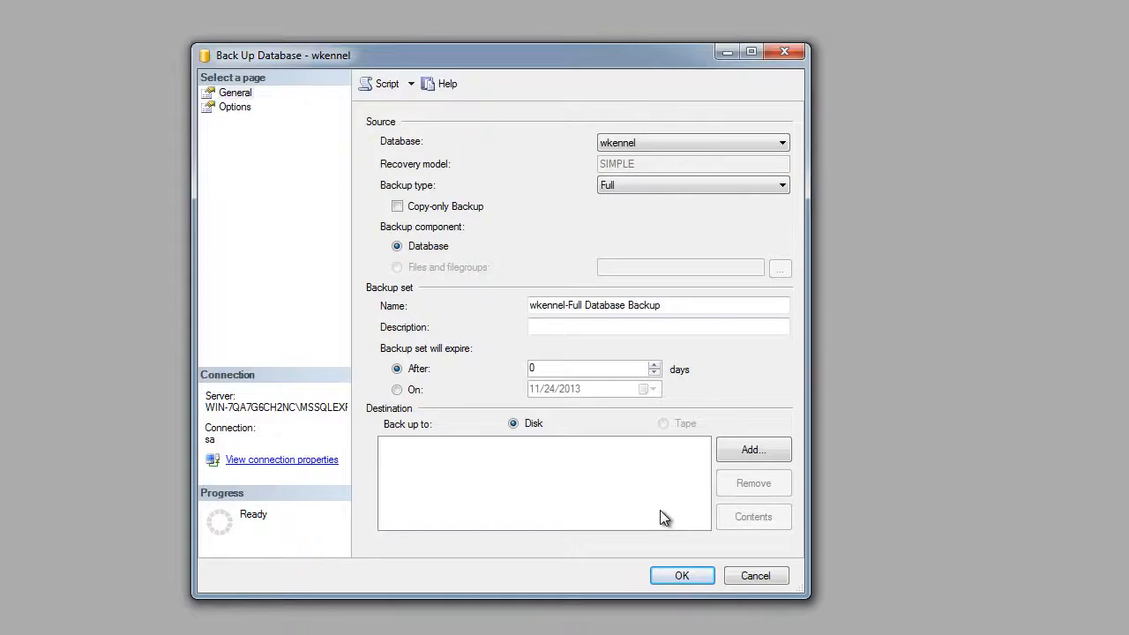
# Step: Add a disk backup destination named 11242013.bak in the default MSSQL Backup folder
pyautogui.click(752, 450)
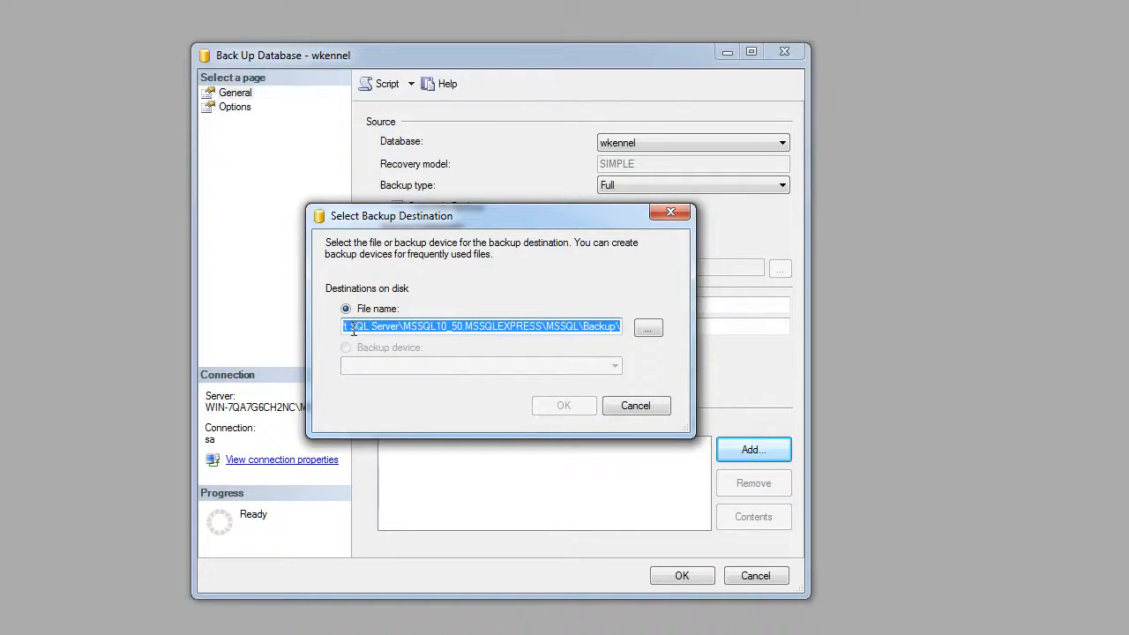
pyautogui.click(616, 328)
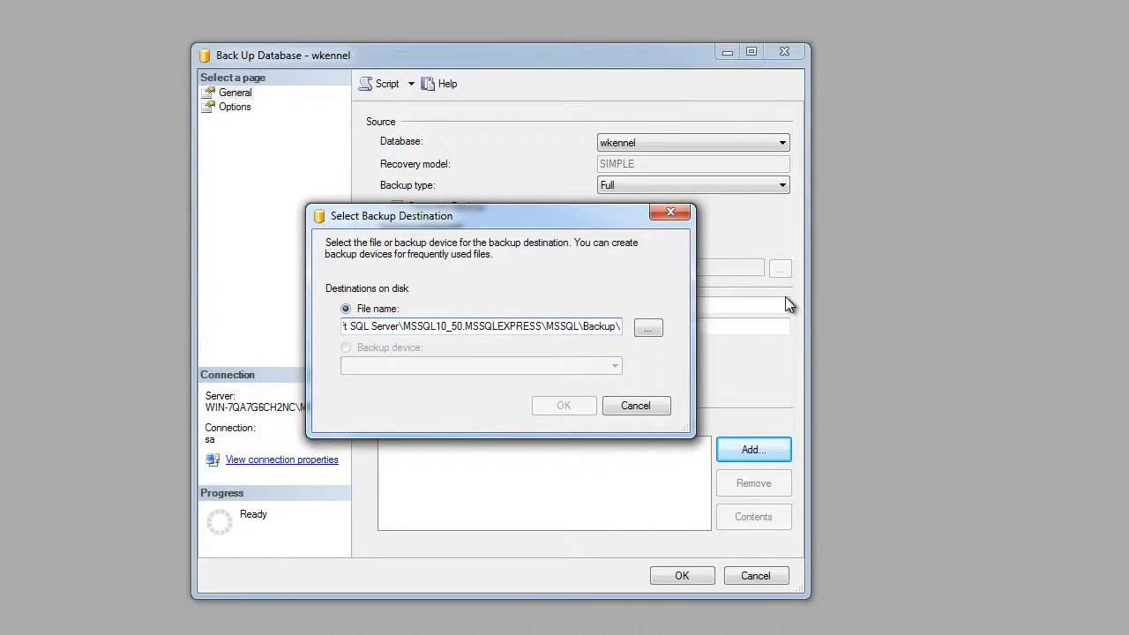
pyautogui.write('112')
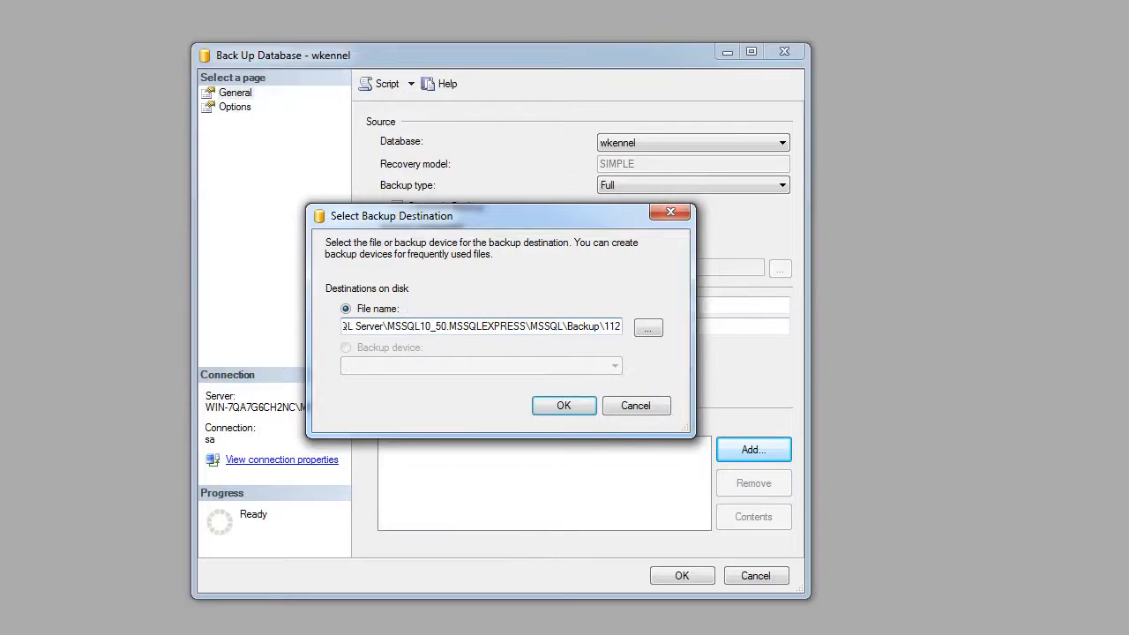
pyautogui.write('42013')
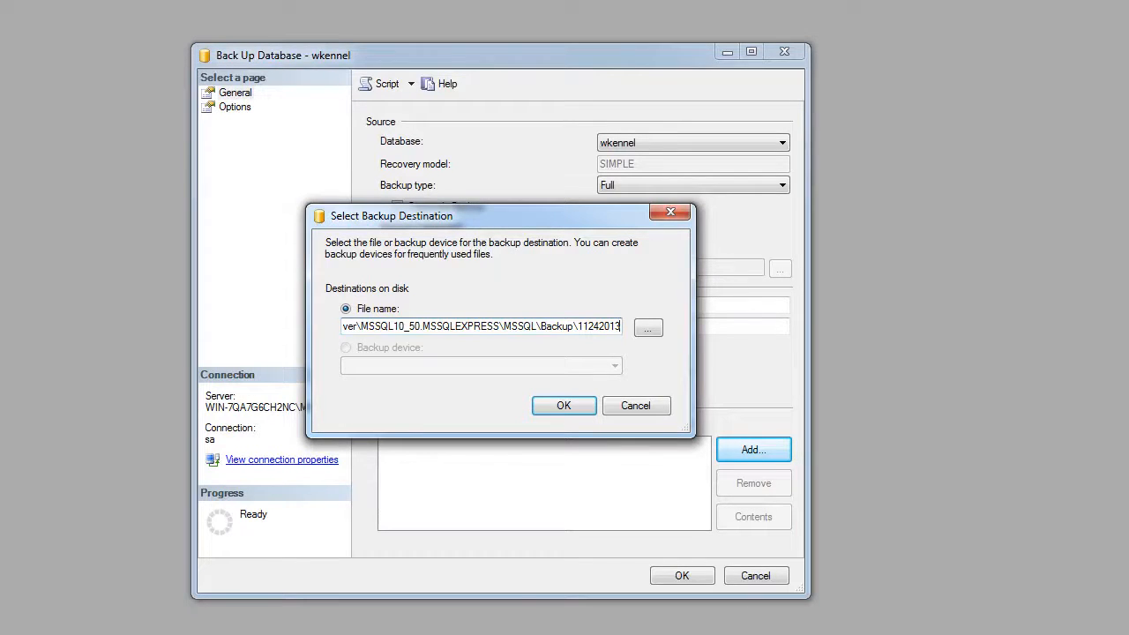
pyautogui.write('.b')
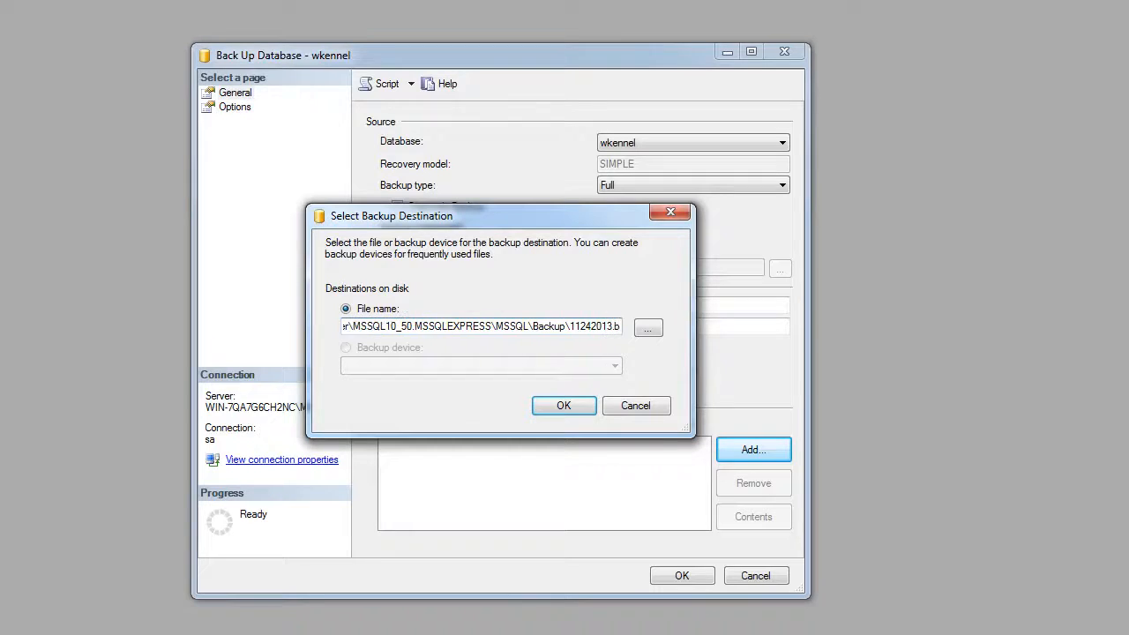
pyautogui.write('ak')
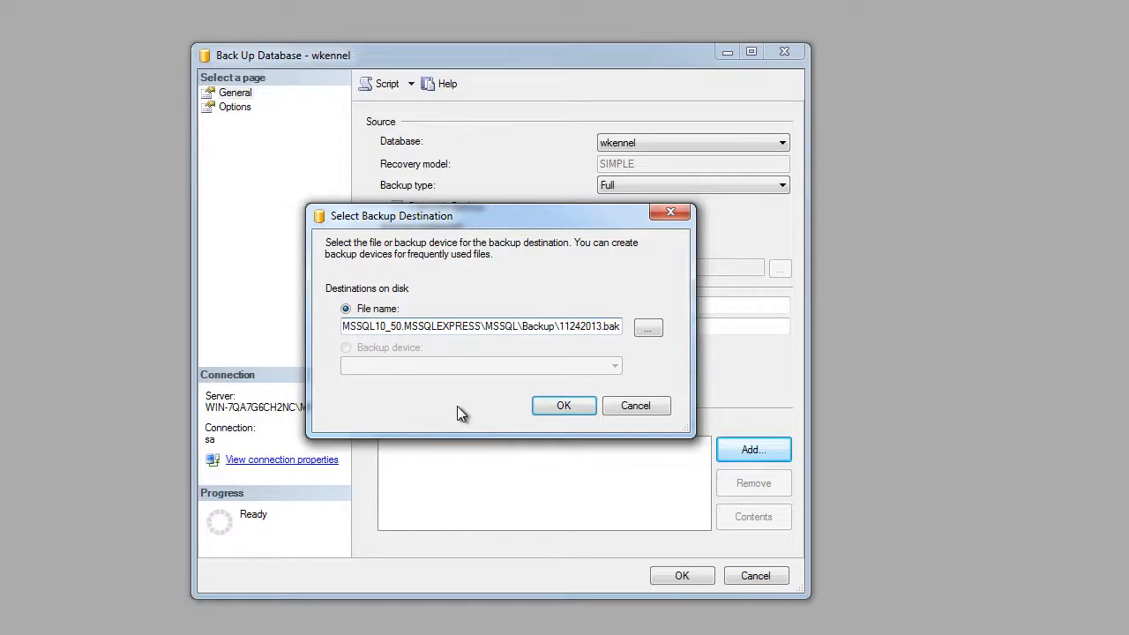
pyautogui.click(569, 412)
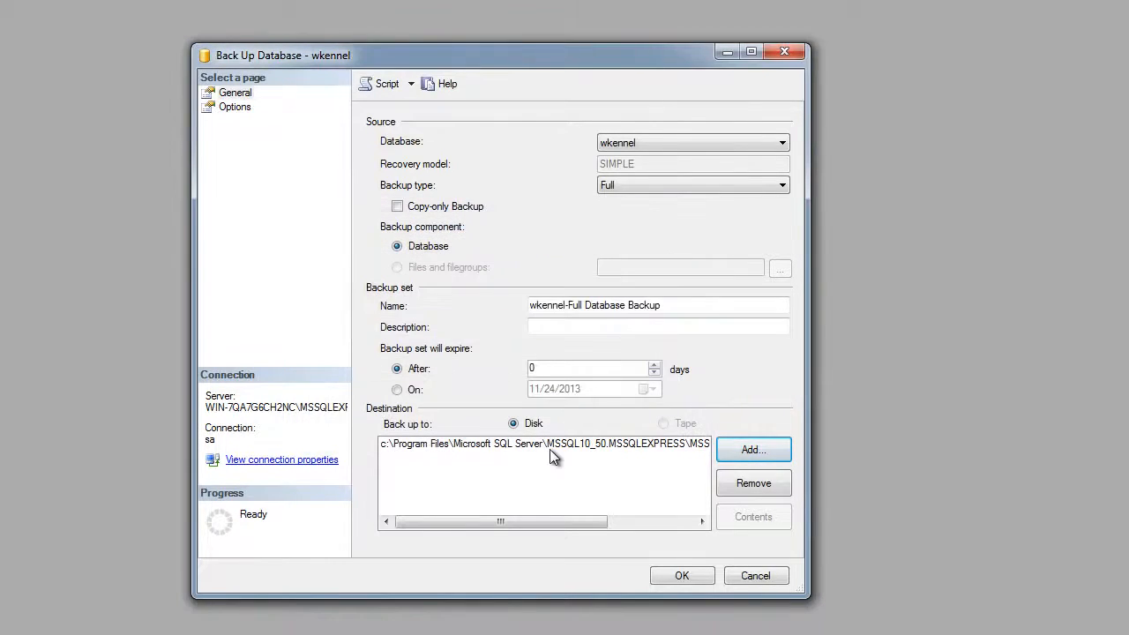
# Step: Check the destination path and run the full backup of the wkennel database
pyautogui.moveTo(522, 522); pyautogui.dragTo(617, 522)
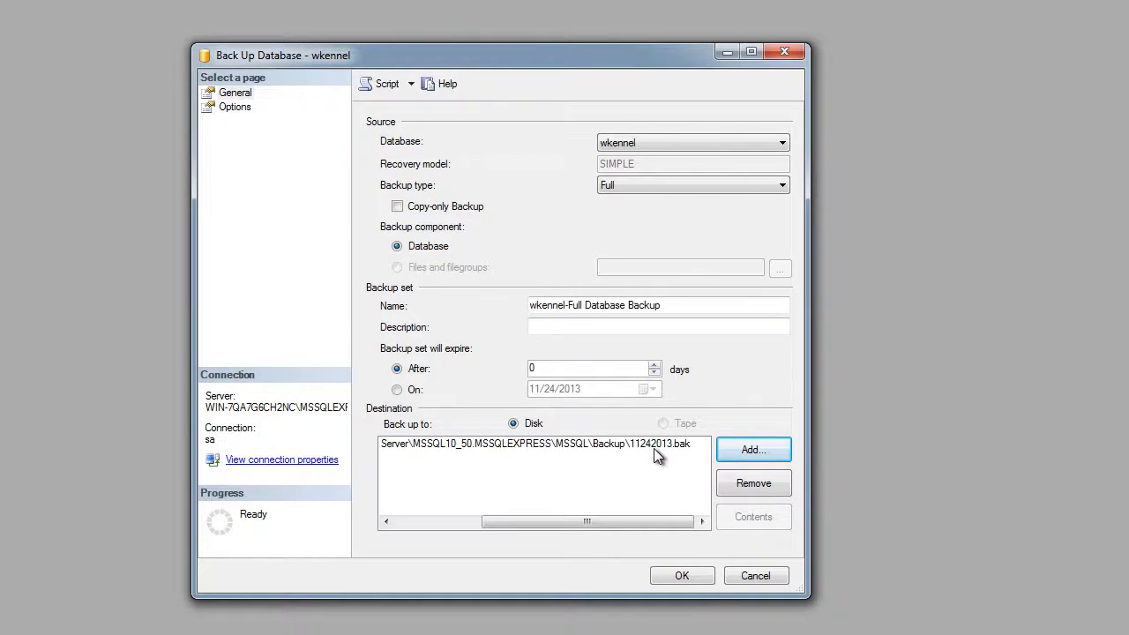
pyautogui.click(682, 575)
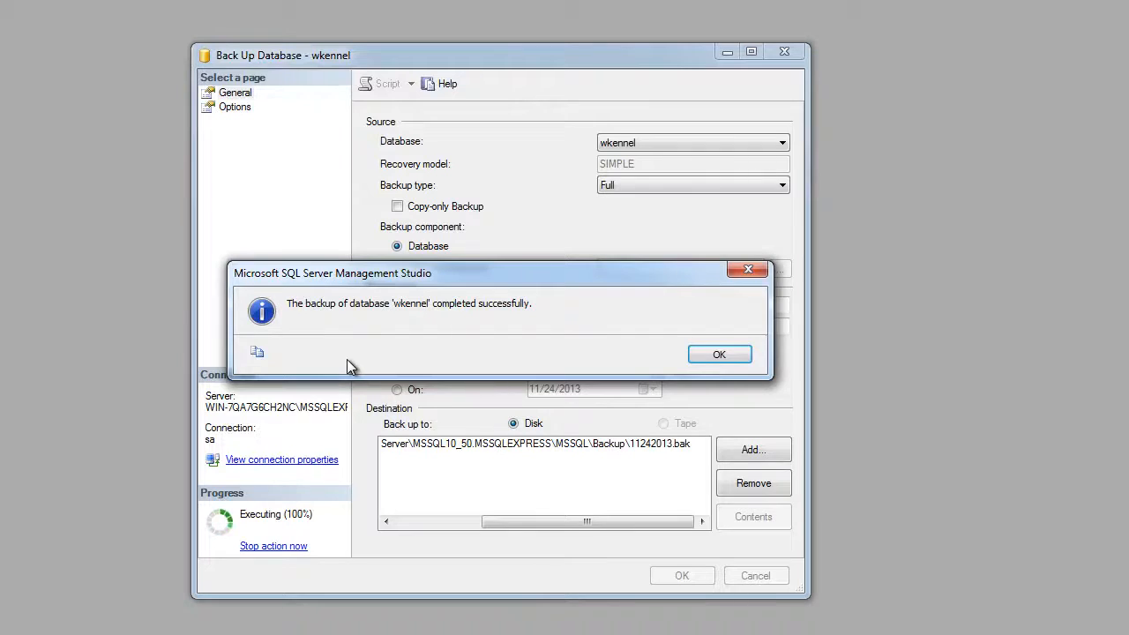
pyautogui.click(721, 357)
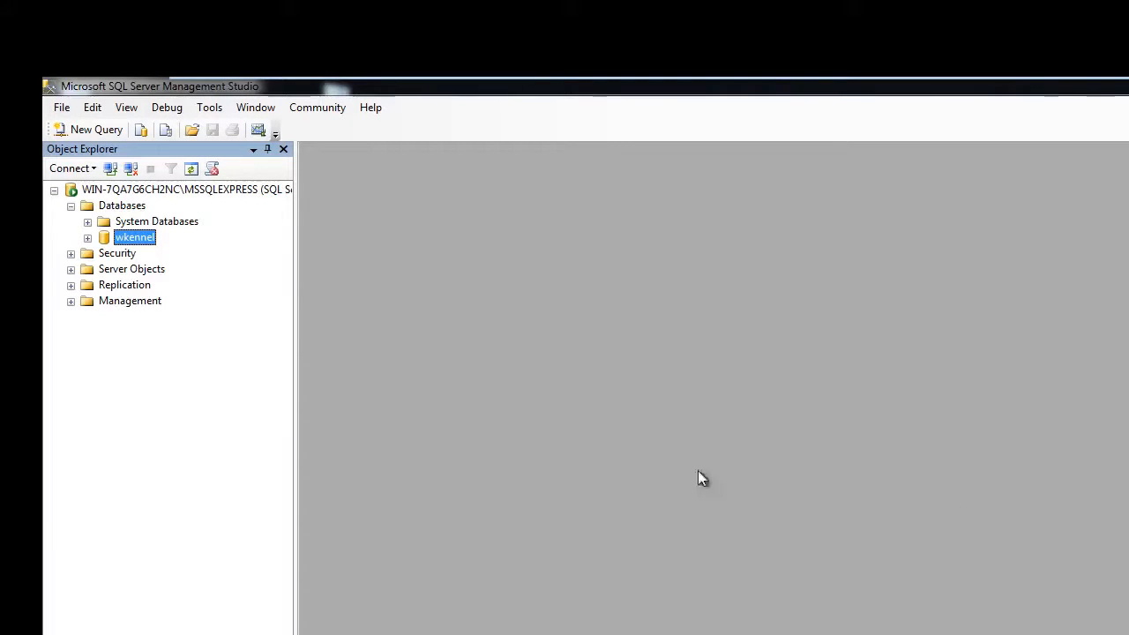
# Step: Shrink the wkennel database's files with file type Log, releasing the unused space
pyautogui.rightClick(149, 244)
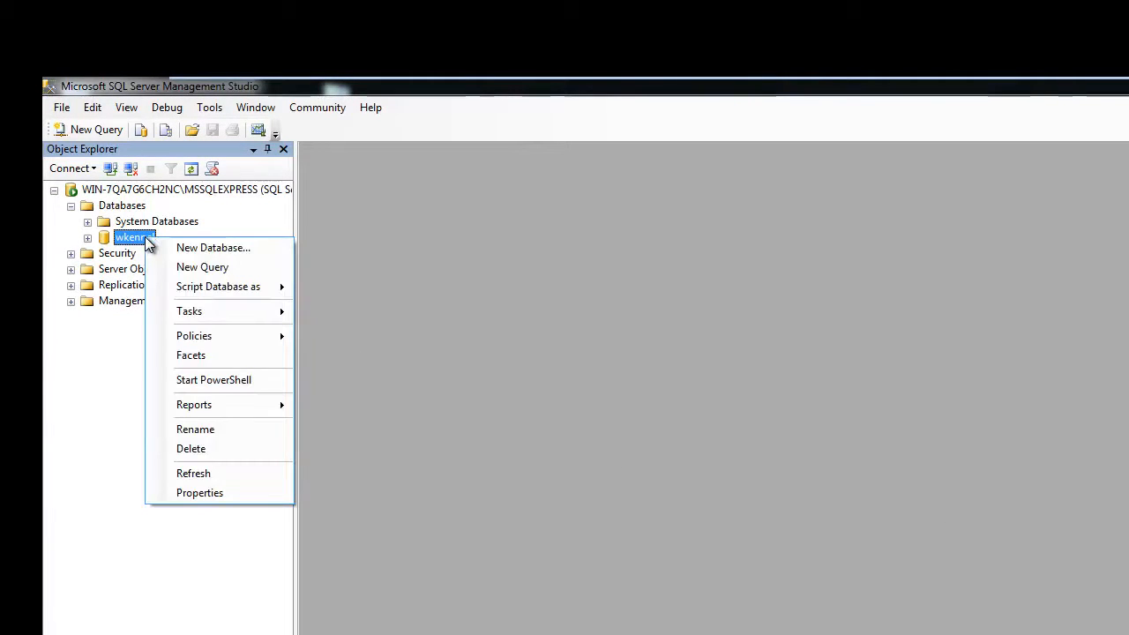
pyautogui.moveTo(220, 311)
pyautogui.moveTo(441, 383)
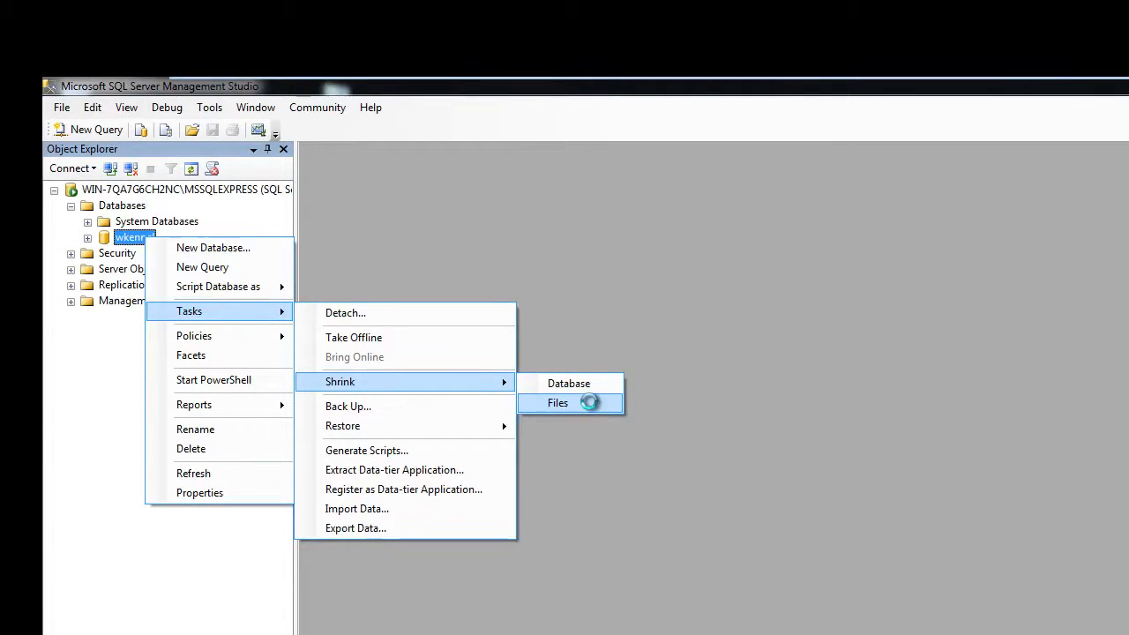
pyautogui.click(589, 402)
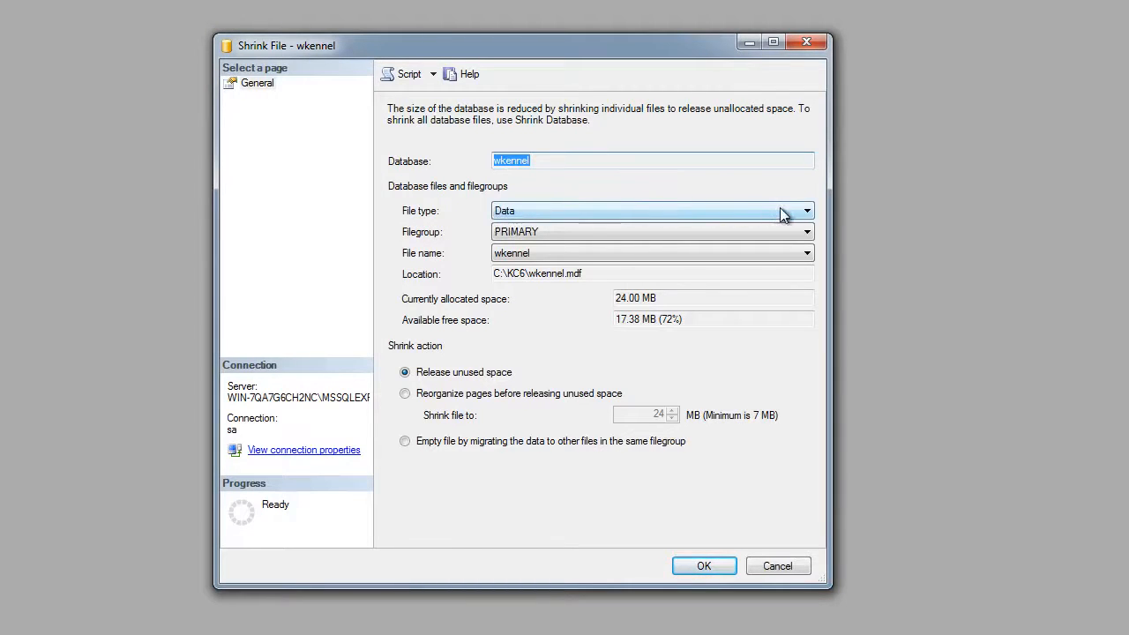
pyautogui.click(806, 216)
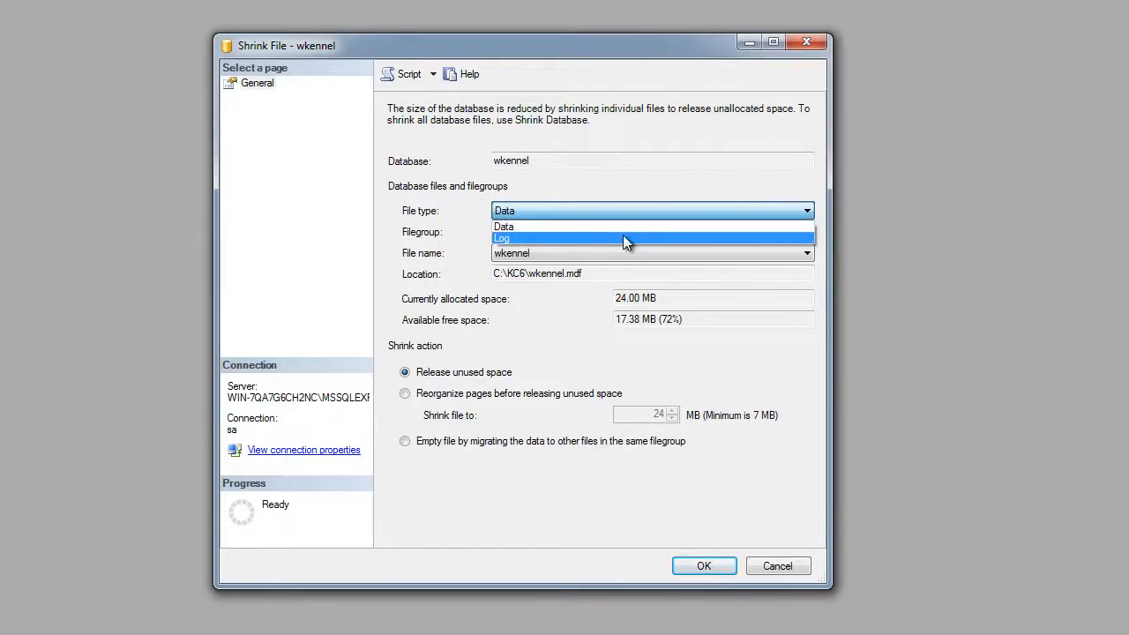
pyautogui.click(530, 238)
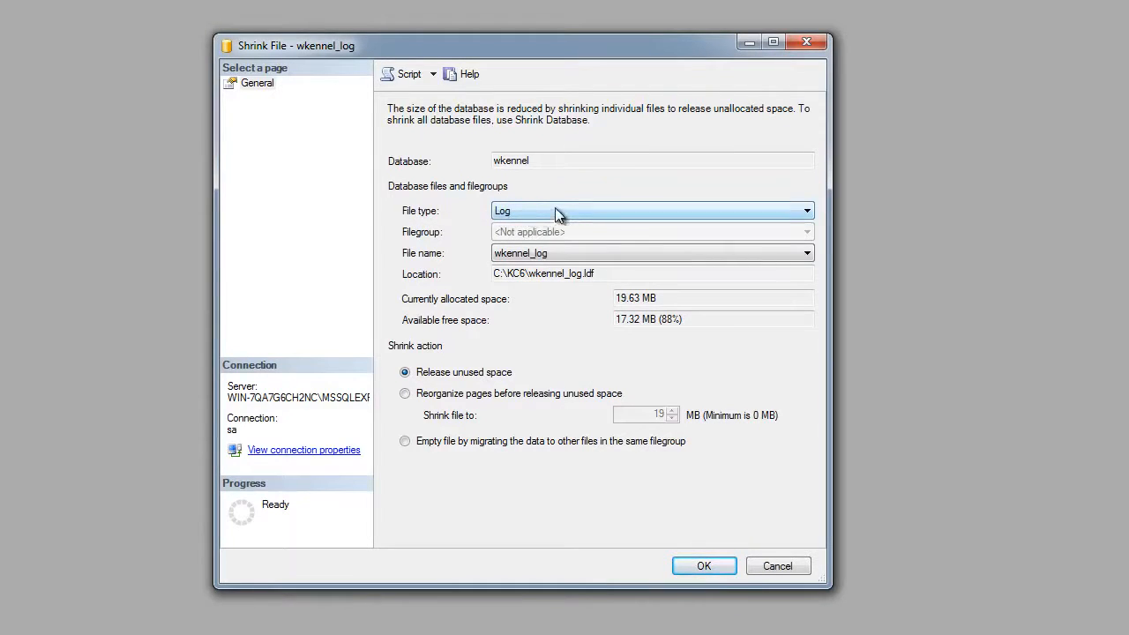
pyautogui.click(703, 566)
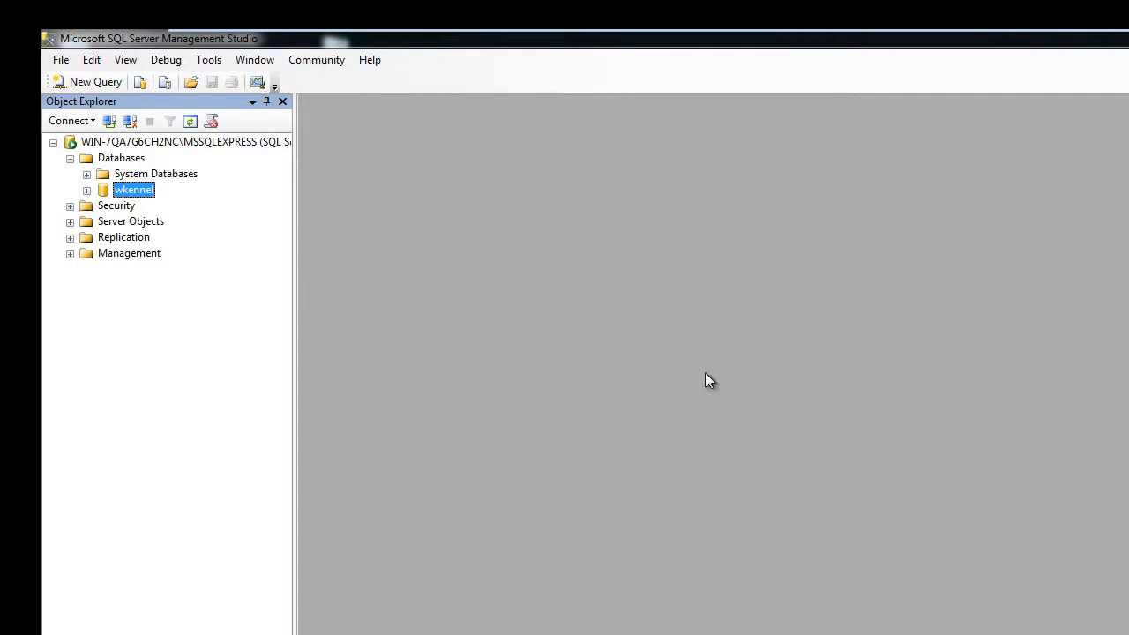
# Step: Set the wkennel database's recovery model to Full and close SQL Server Management Studio
pyautogui.rightClick(143, 193)
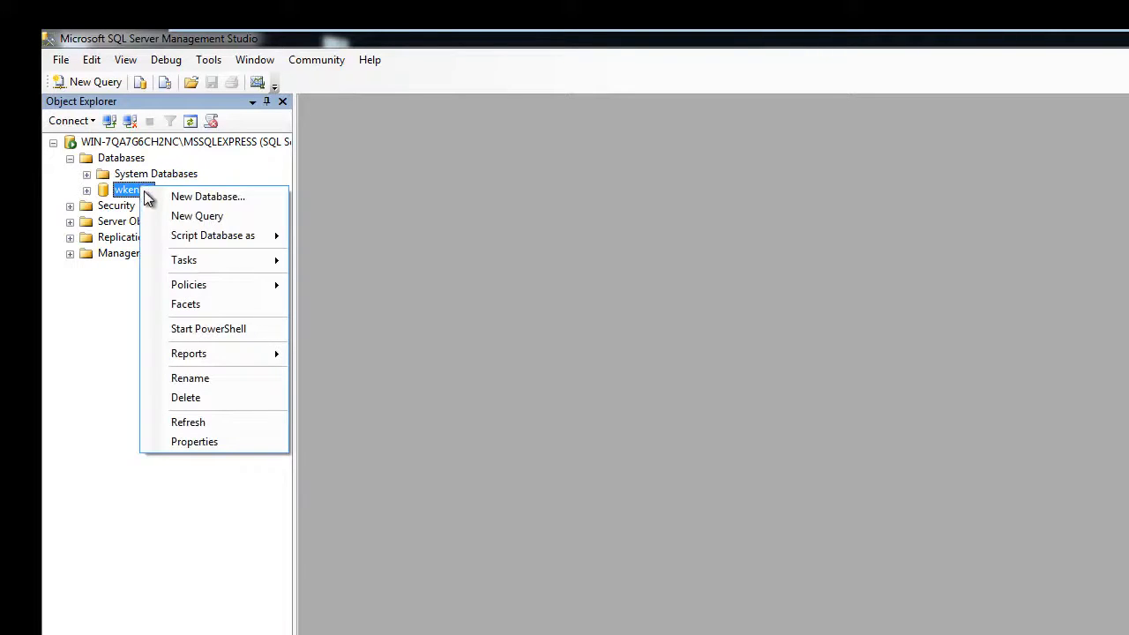
pyautogui.click(239, 442)
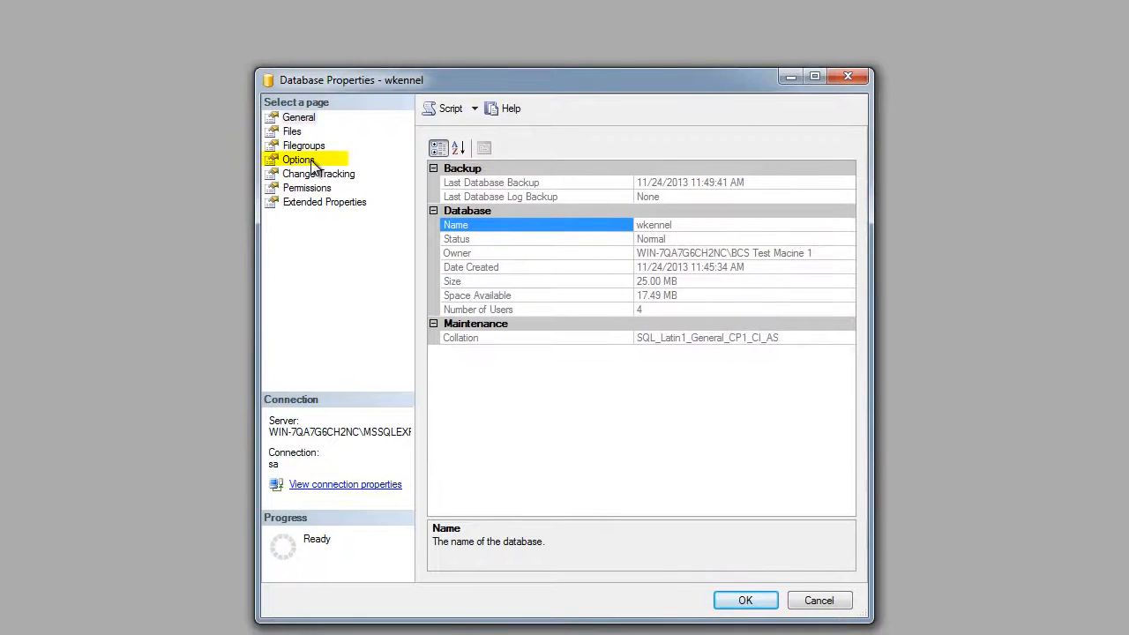
pyautogui.click(311, 163)
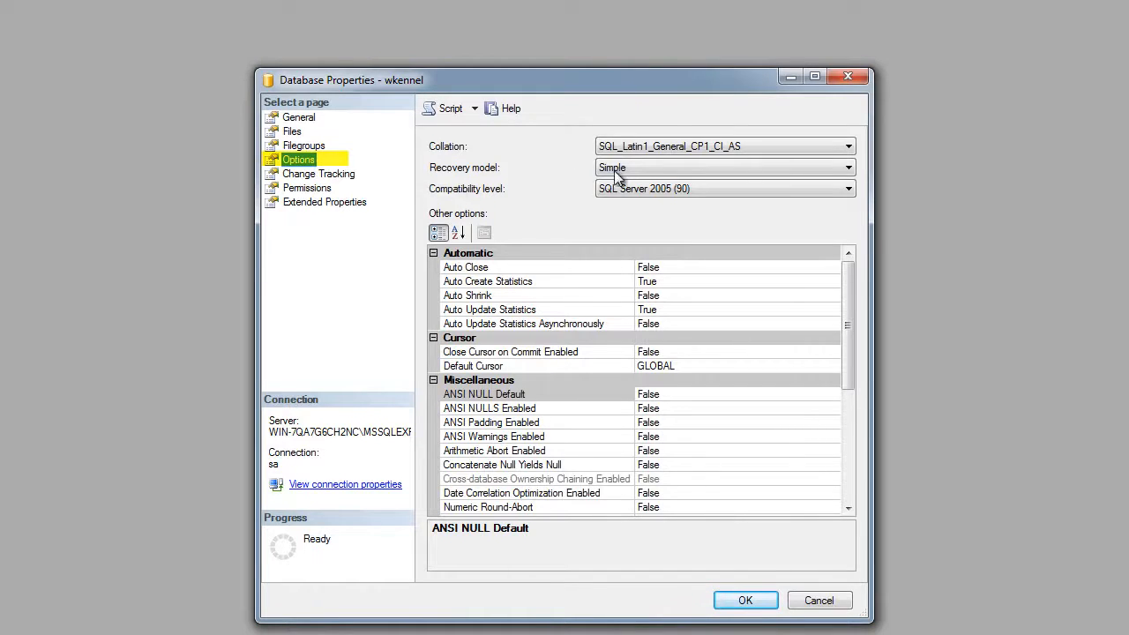
pyautogui.click(848, 167)
pyautogui.click(709, 181)
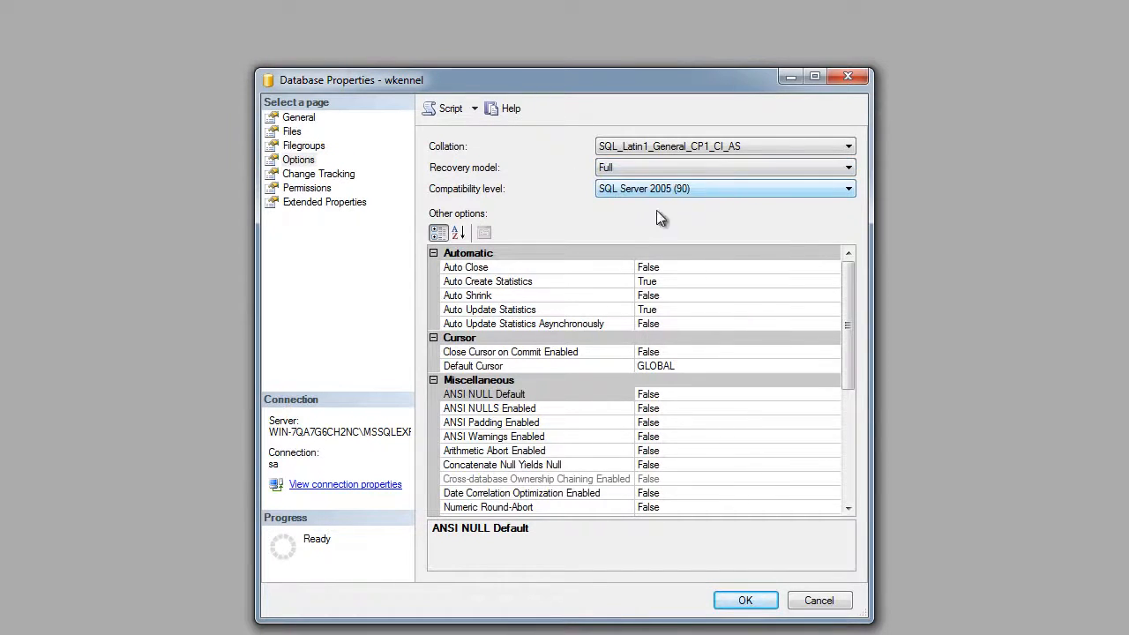
pyautogui.click(760, 607)
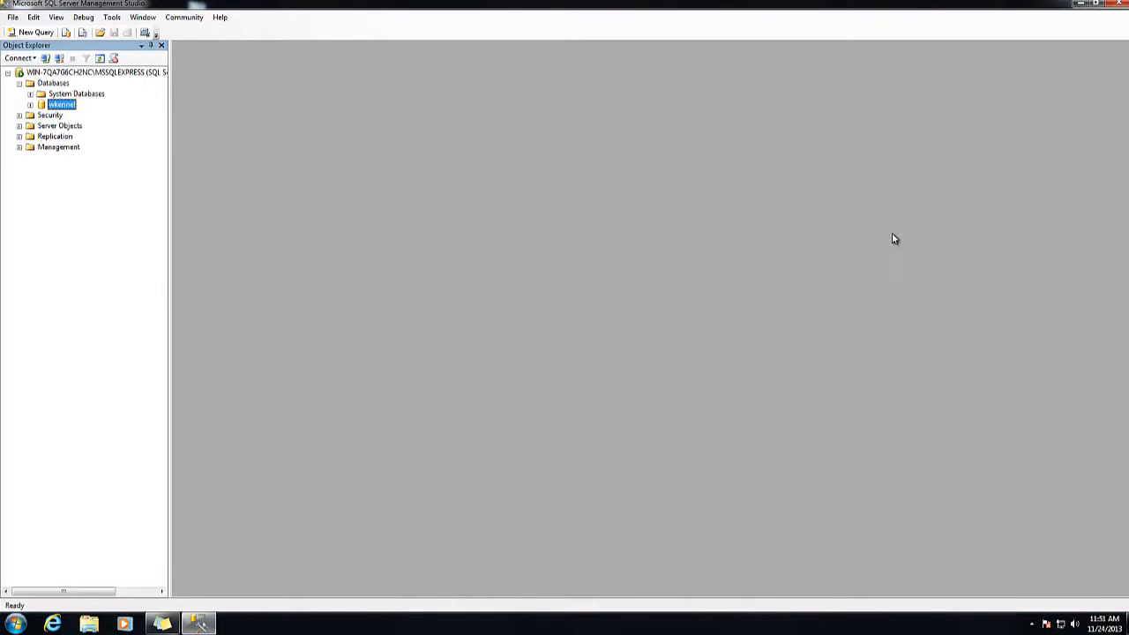
pyautogui.click(1118, 5)
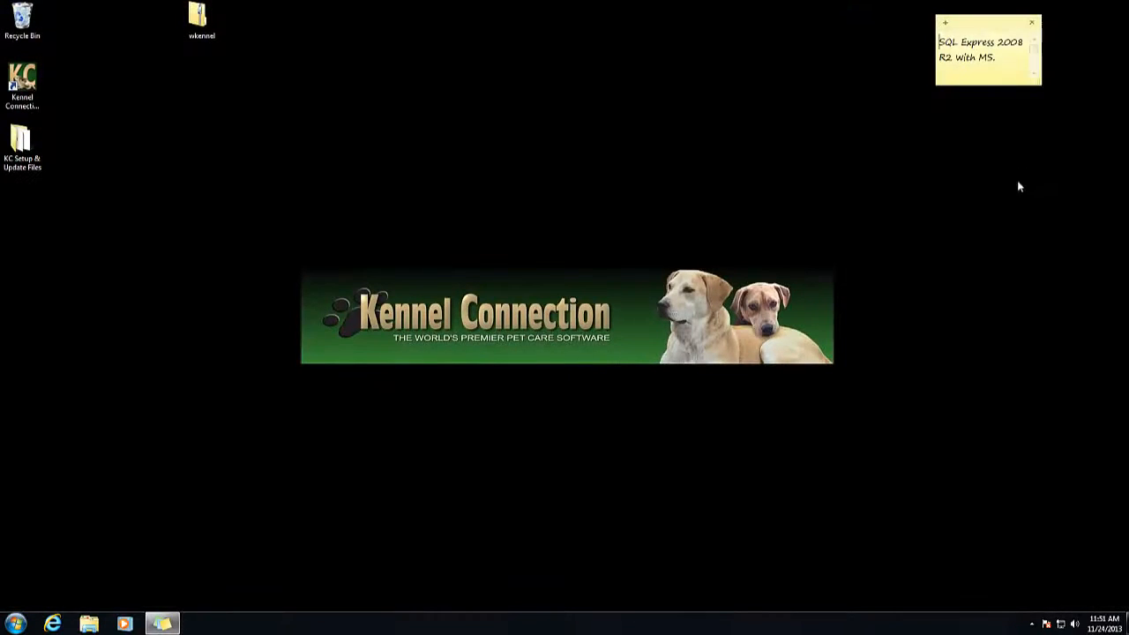